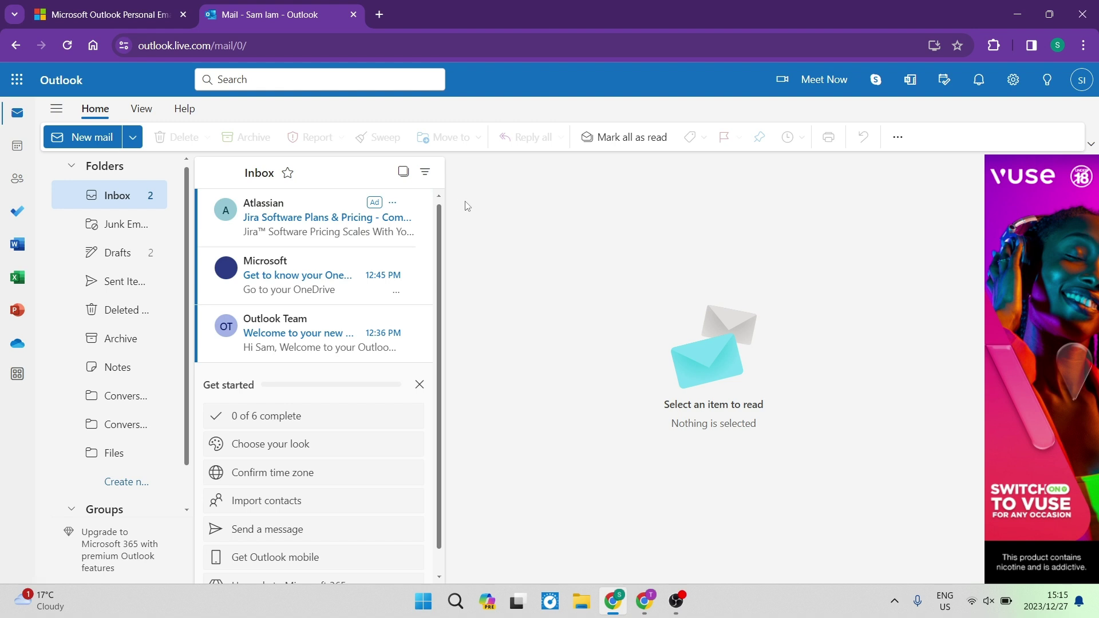
# Step: Start a blank new email and pop it out into a maximized separate window
pyautogui.moveTo(359, 213)
pyautogui.click(132, 137)
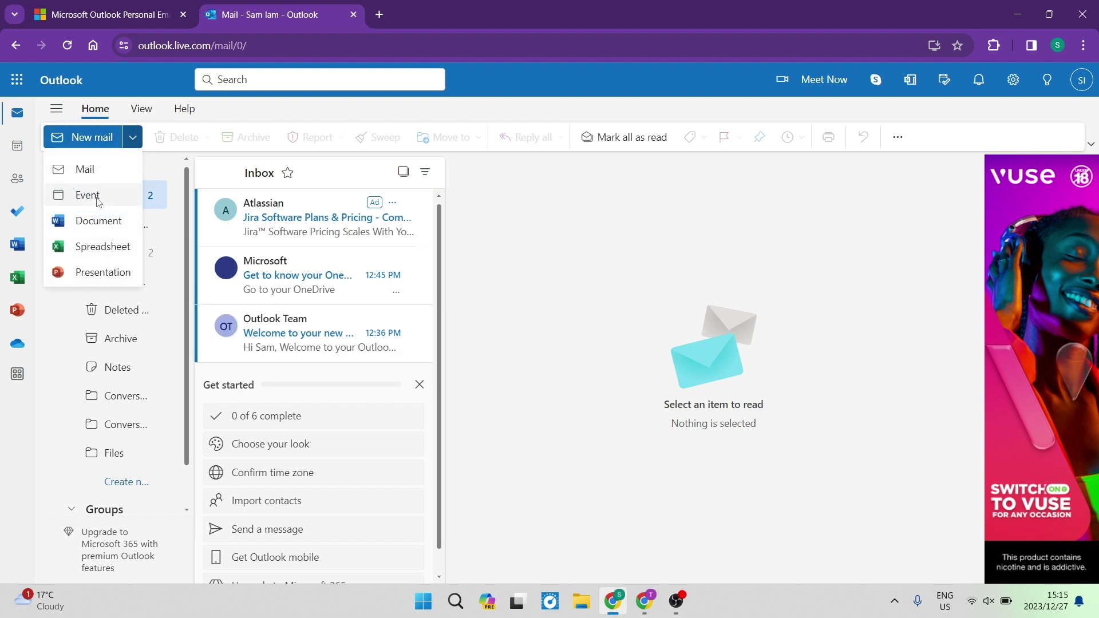
pyautogui.click(86, 170)
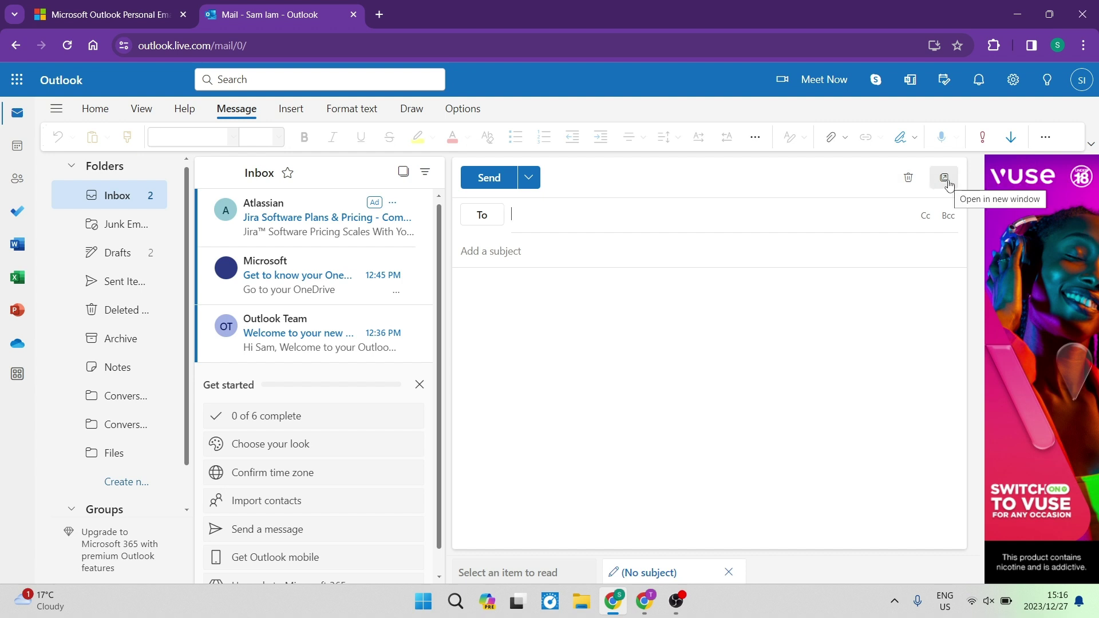
pyautogui.click(948, 185)
pyautogui.click(762, 64)
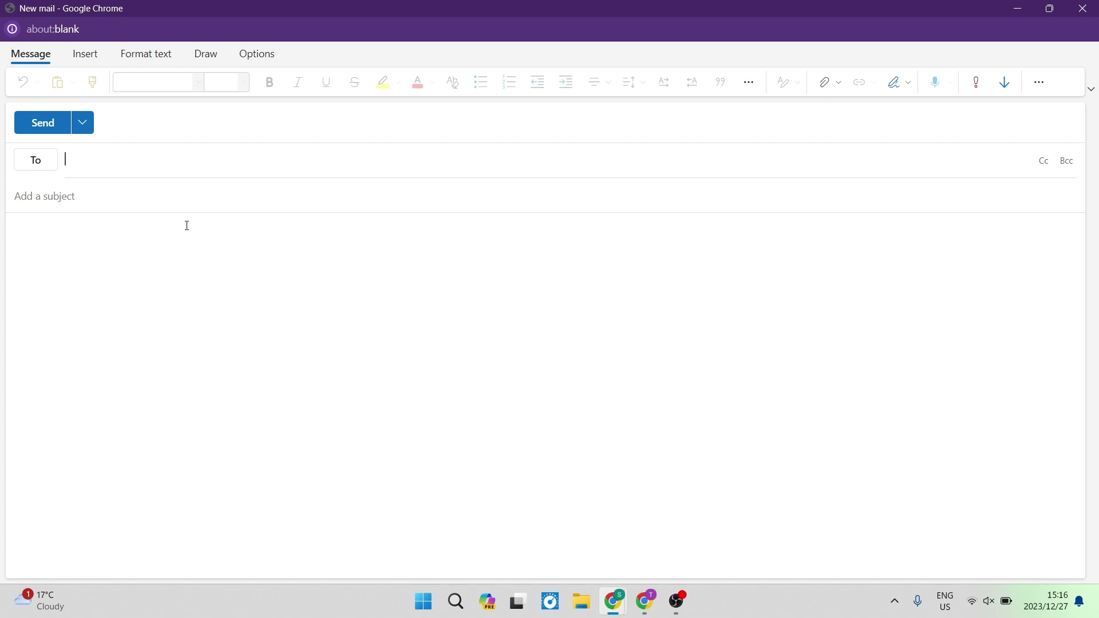
# Step: Address the email to the suggested contact and enter the subject 'Weekly Meeting'
pyautogui.click(183, 162)
pyautogui.write('bo')
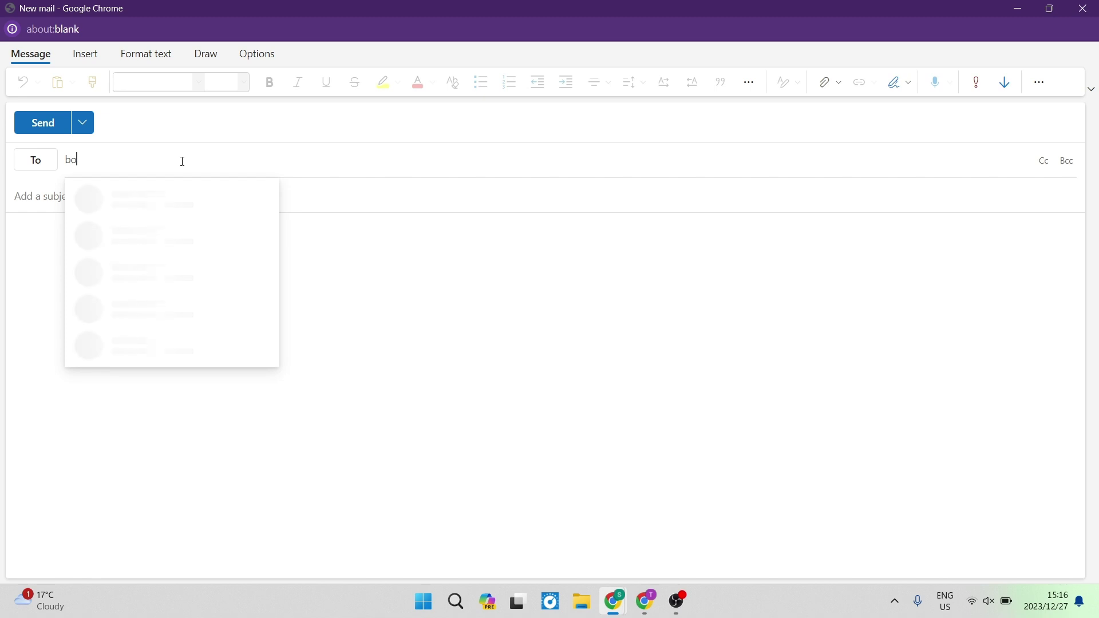
pyautogui.write('b')
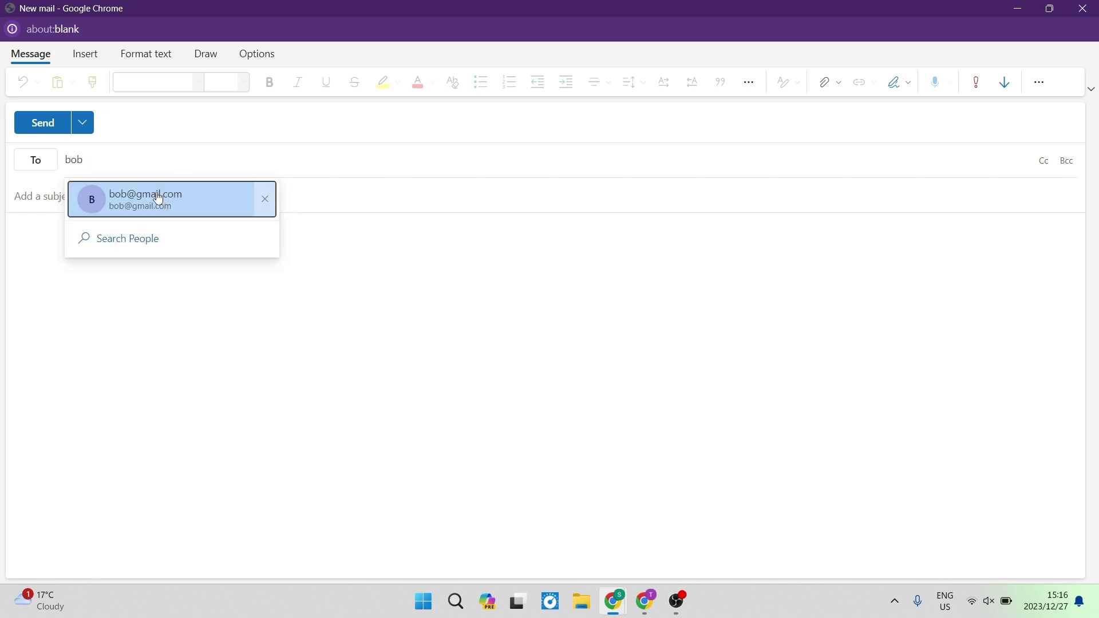
pyautogui.click(181, 204)
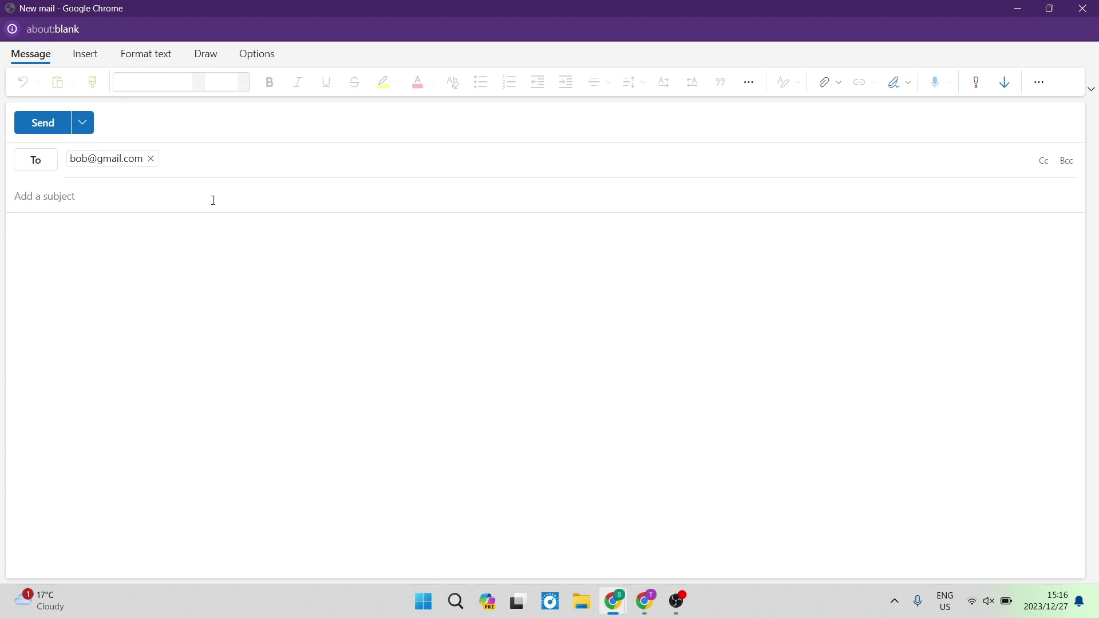
pyautogui.write('Weekly Meeting')
pyautogui.click(198, 247)
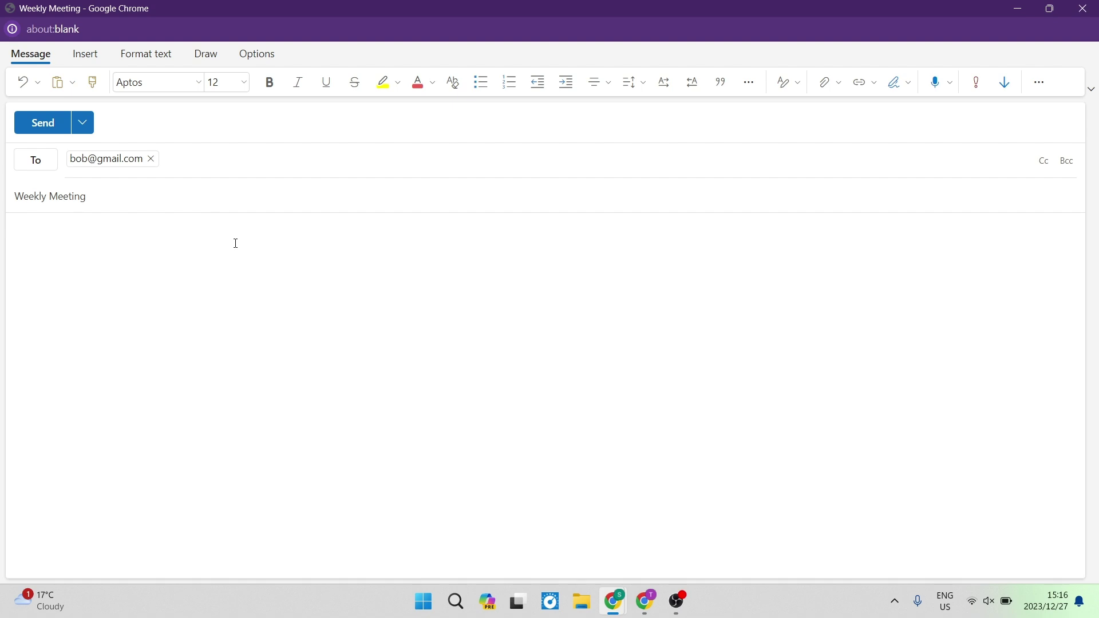
# Step: Paste the prepared greeting, week-overview line and 'Have a good one, Cheers' sign-off into the body
pyautogui.write('Hey there Team, I hope everyone is well.  This is what our week looks like:            Have a good one, Cheers')
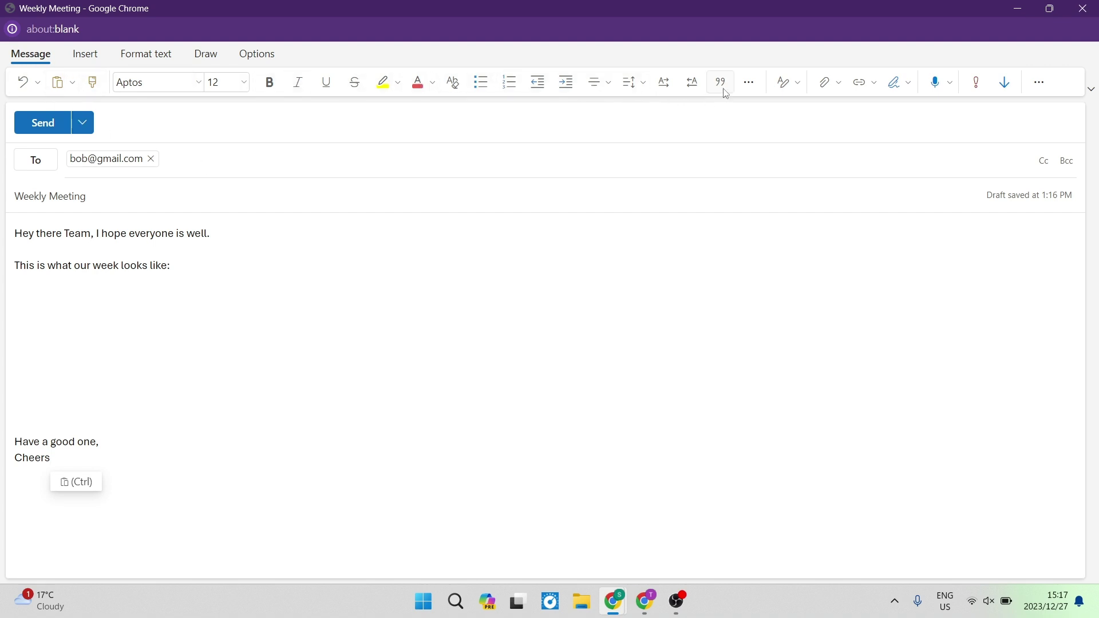
# Step: Open My Templates from the Message ribbon's more-options menu
pyautogui.click(1040, 85)
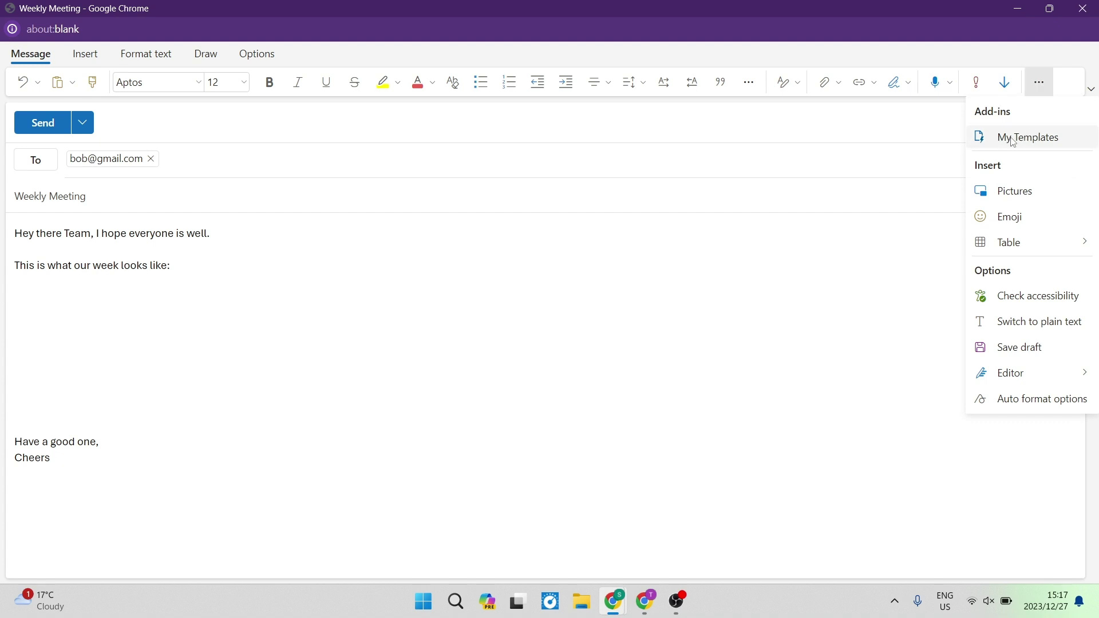
pyautogui.click(1013, 140)
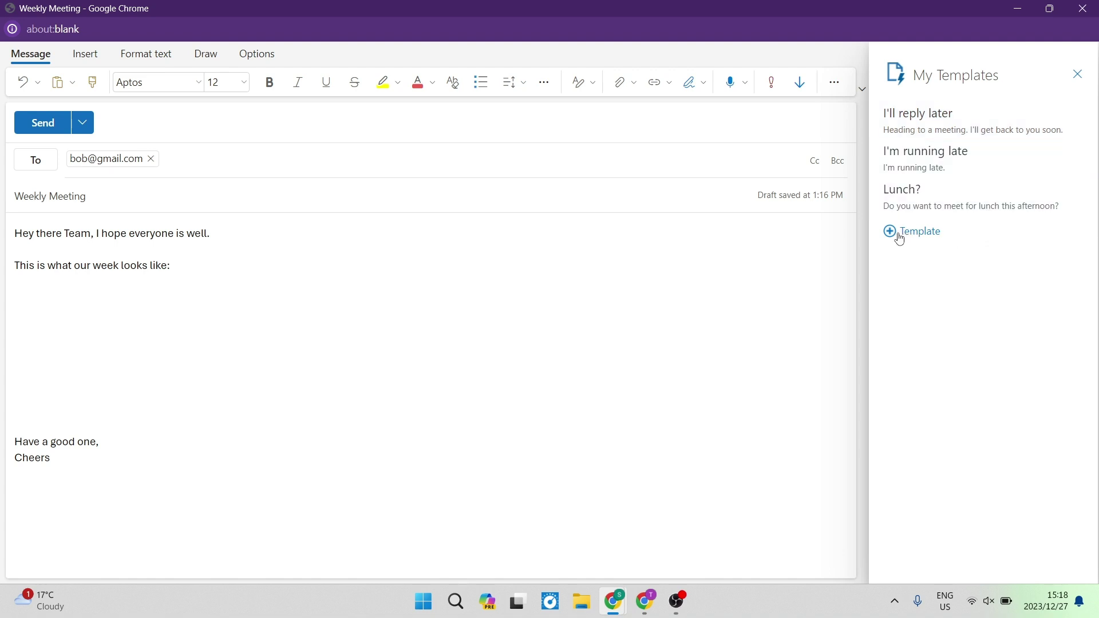
# Step: Create a template titled 'Weekly Meeting' with the pasted email body and save it
pyautogui.click(919, 236)
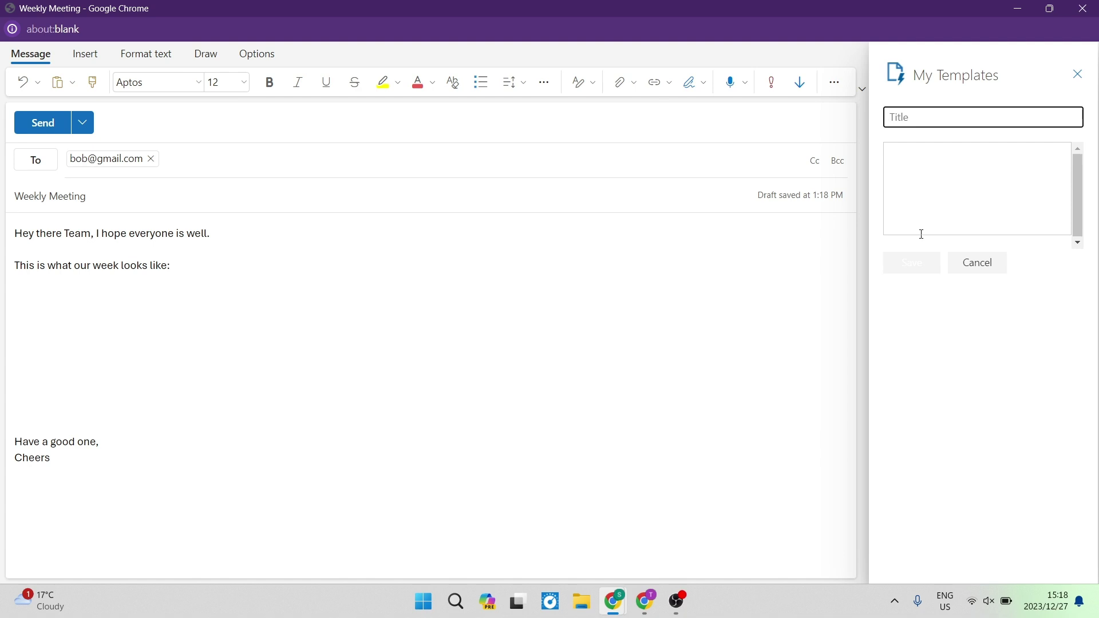
pyautogui.click(946, 195)
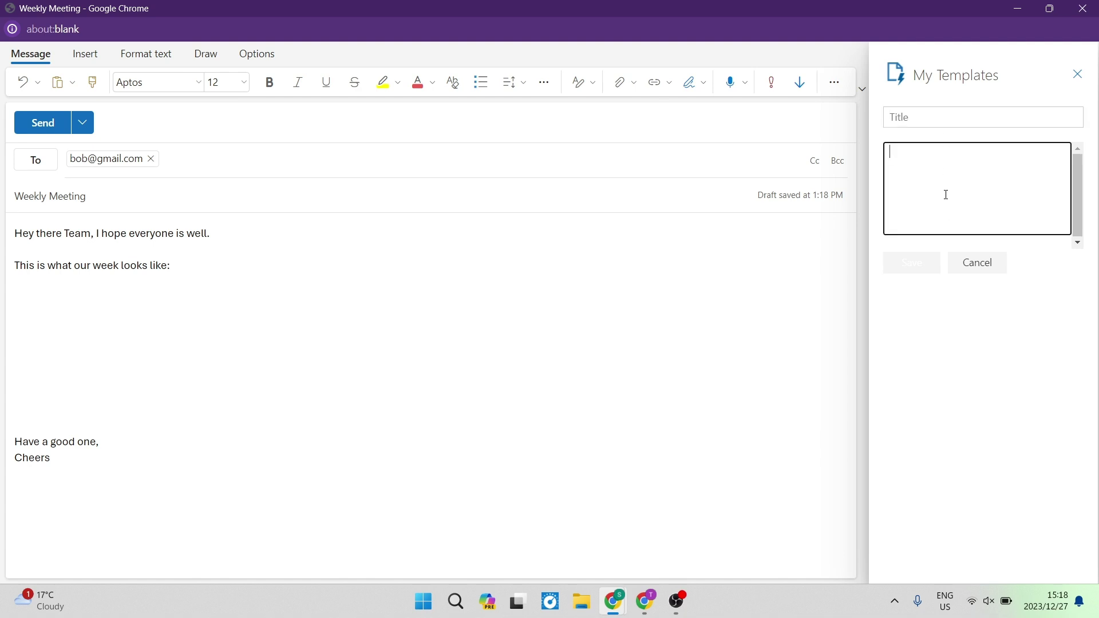
pyautogui.click(935, 116)
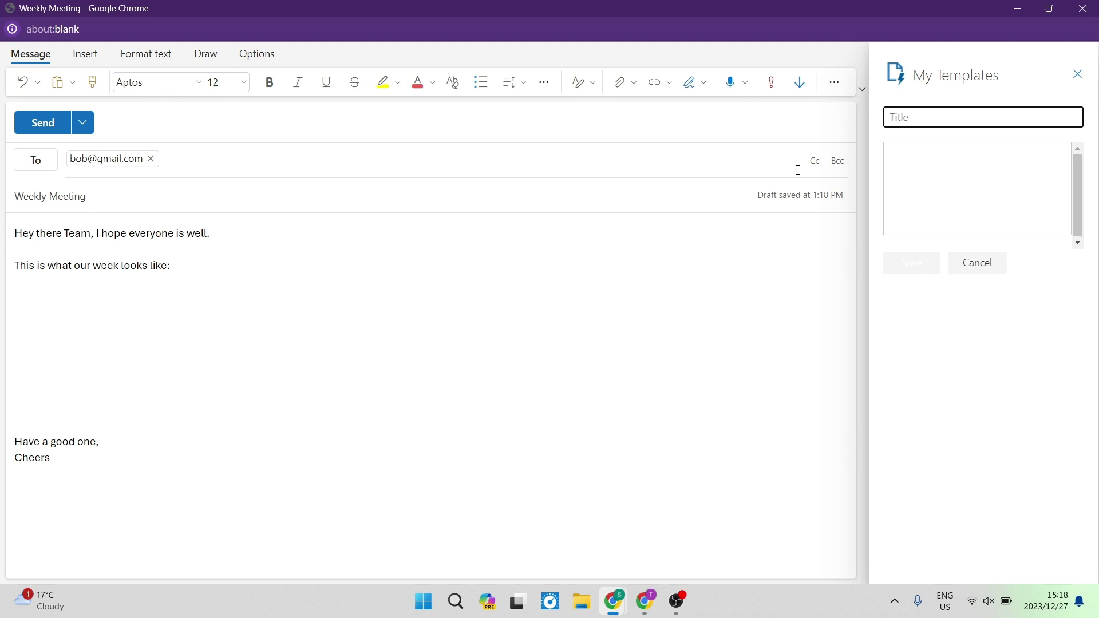
pyautogui.write('Weekly Meeting')
pyautogui.click(886, 163)
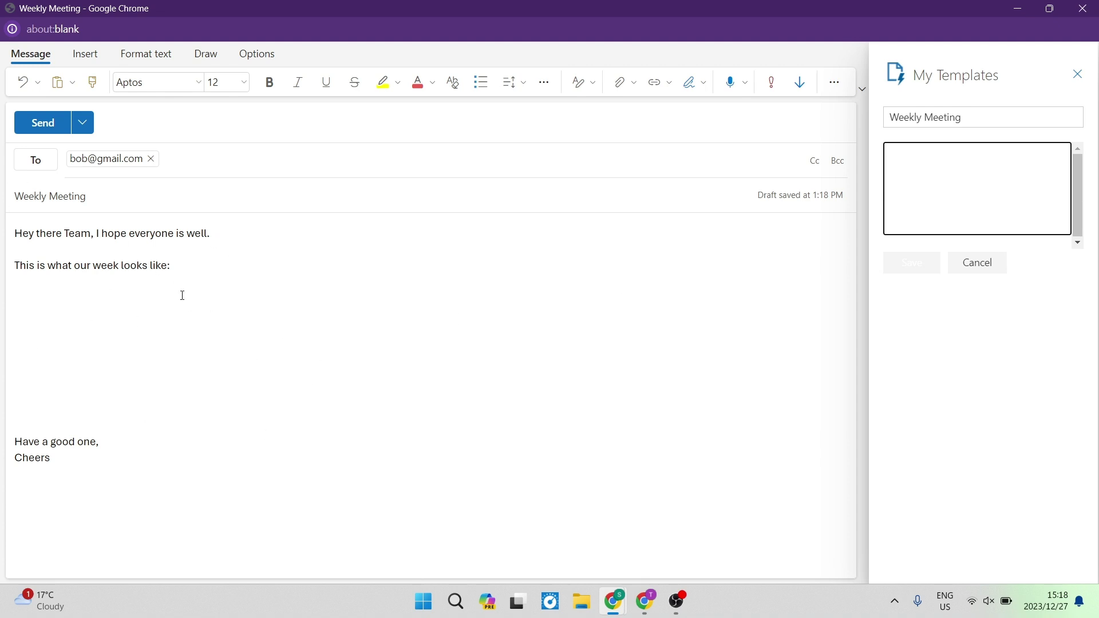
pyautogui.hotkey('ctrl', 'v')
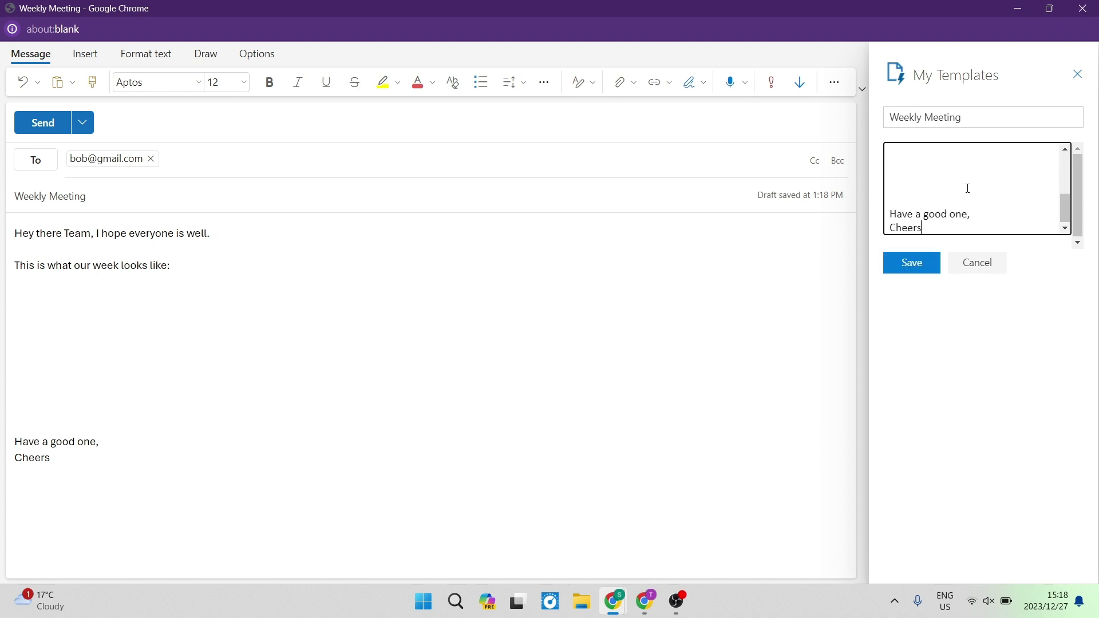
pyautogui.scroll(5, 967, 189)
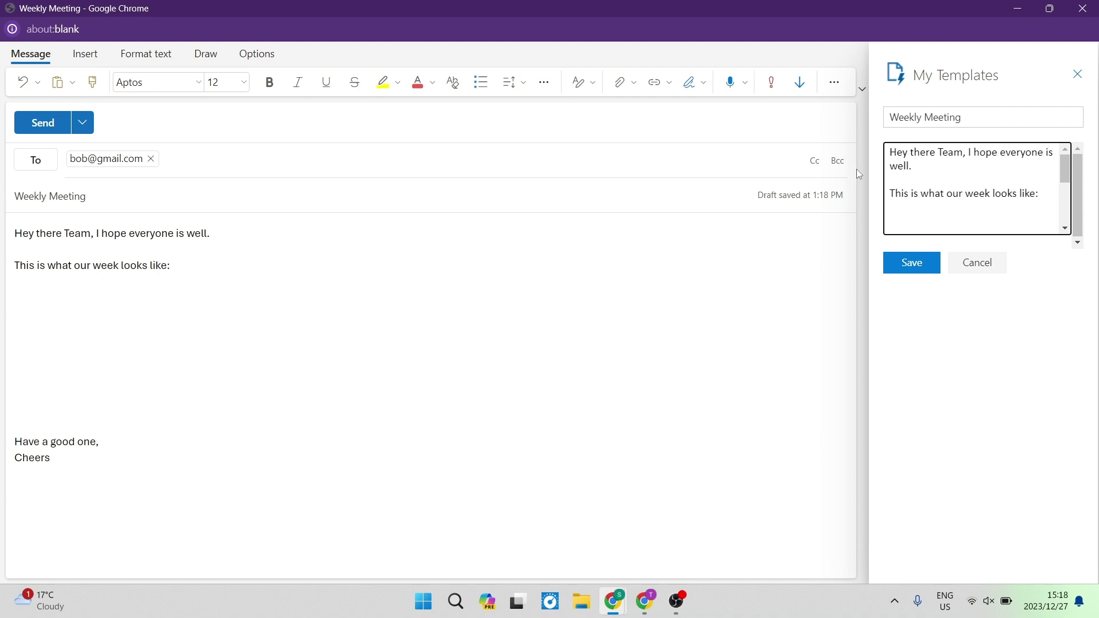
pyautogui.scroll(-5, 959, 167)
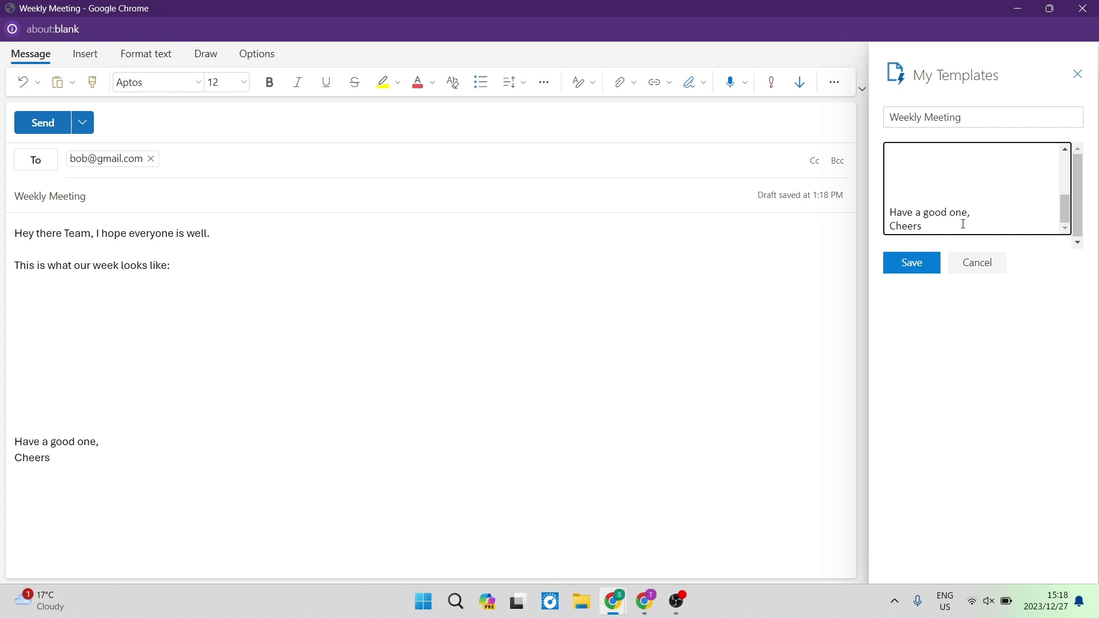
pyautogui.click(919, 265)
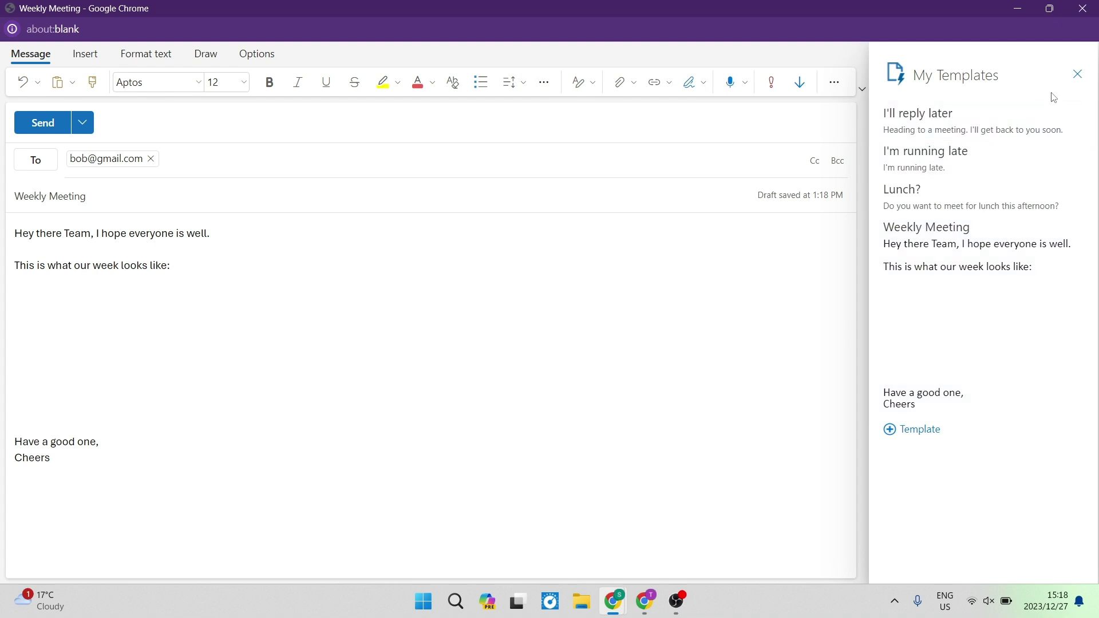
# Step: Close the templates pane and draft window, then start a new email in a maximized popup
pyautogui.click(1078, 75)
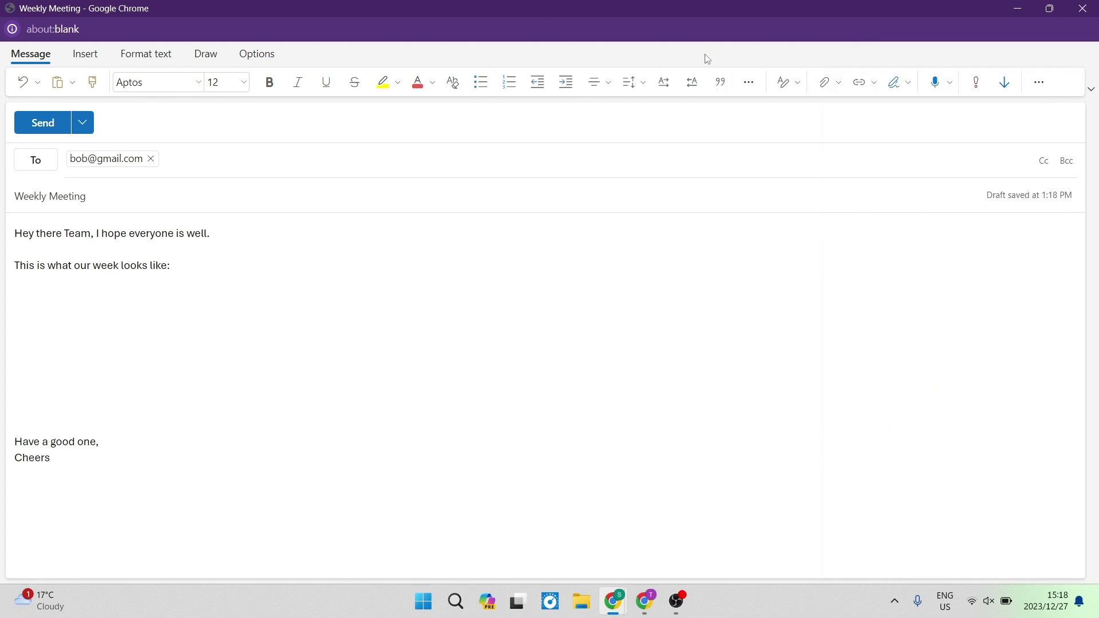
pyautogui.click(1081, 10)
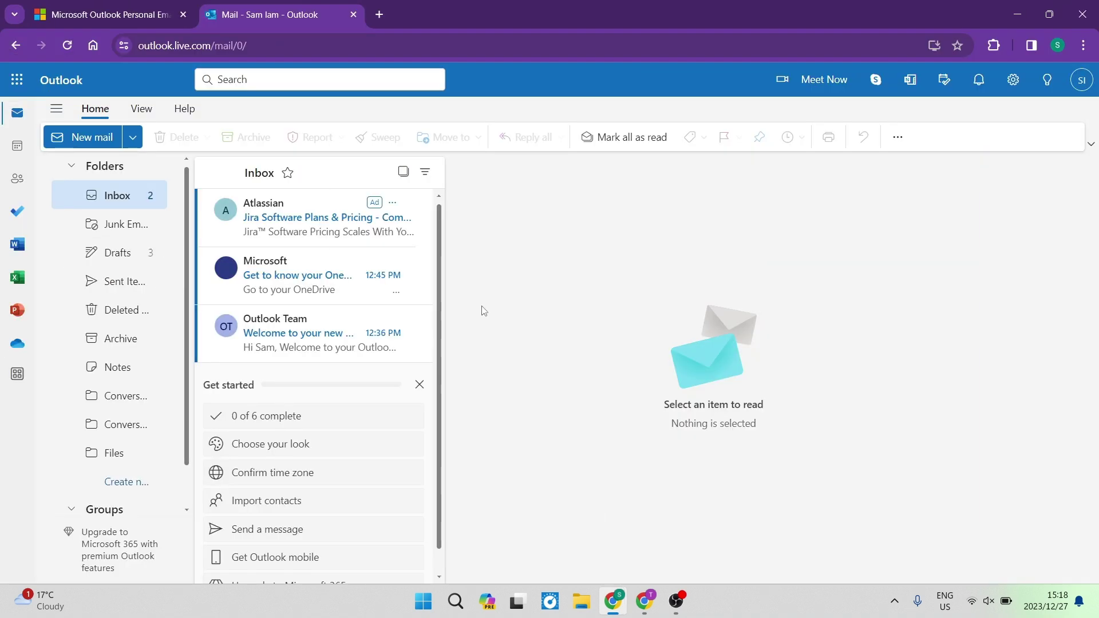
pyautogui.click(134, 138)
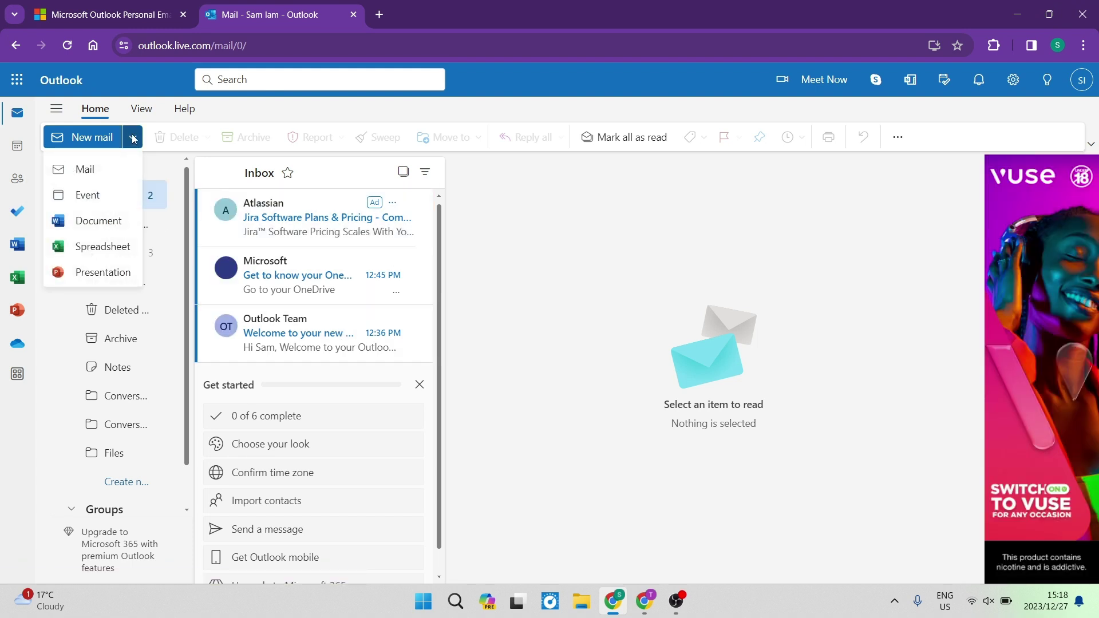
pyautogui.click(86, 169)
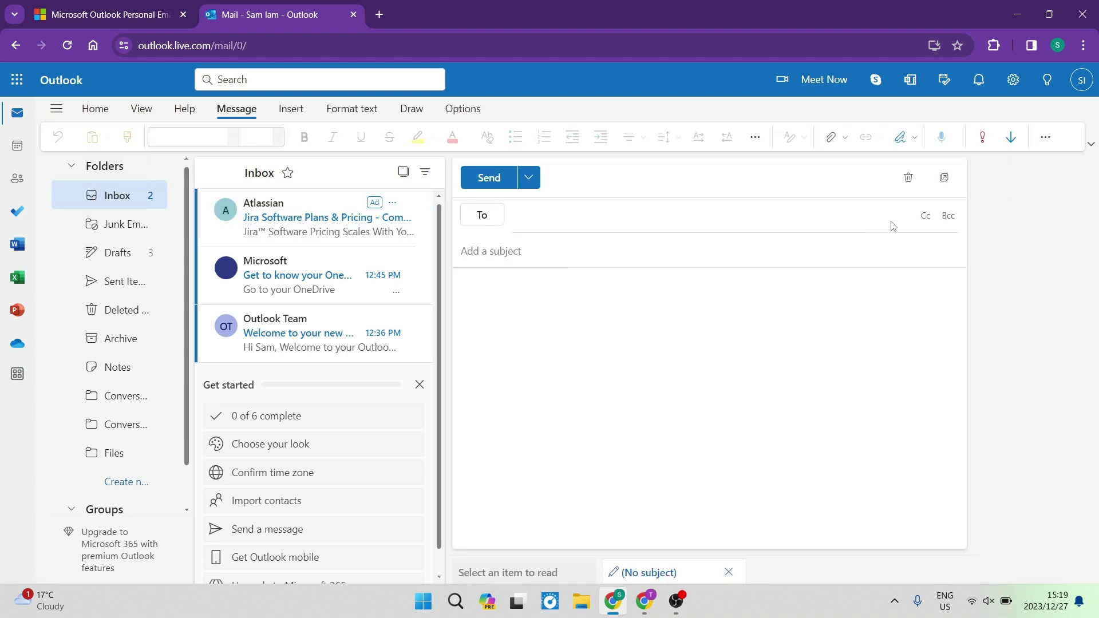
pyautogui.click(947, 180)
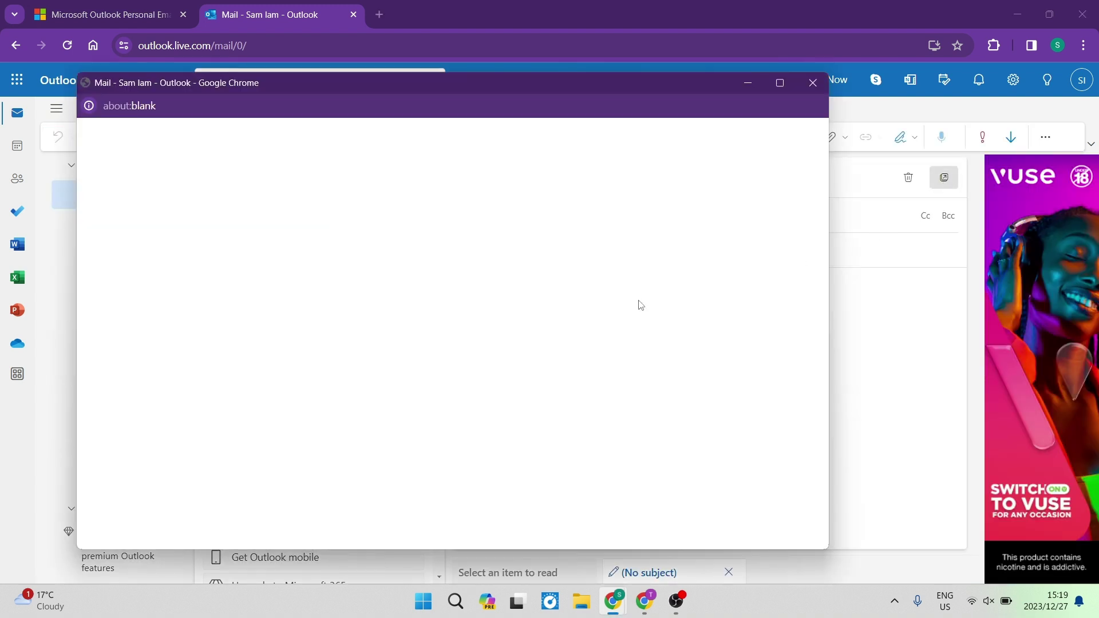
pyautogui.click(775, 87)
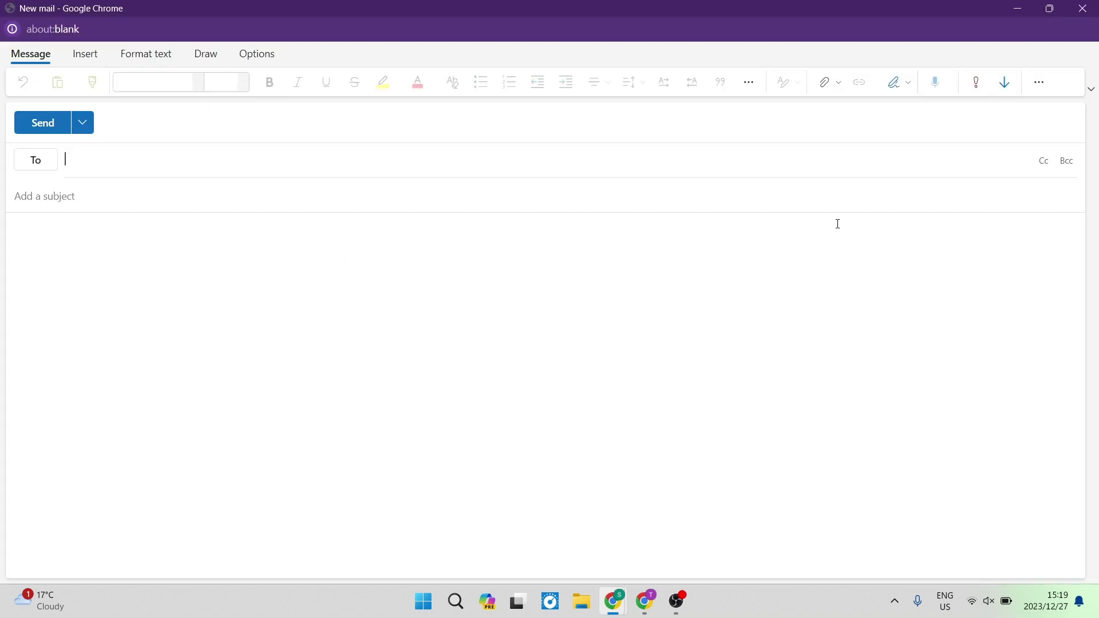
# Step: Open the My Templates pane beside the new draft from the more-options menu
pyautogui.click(1040, 84)
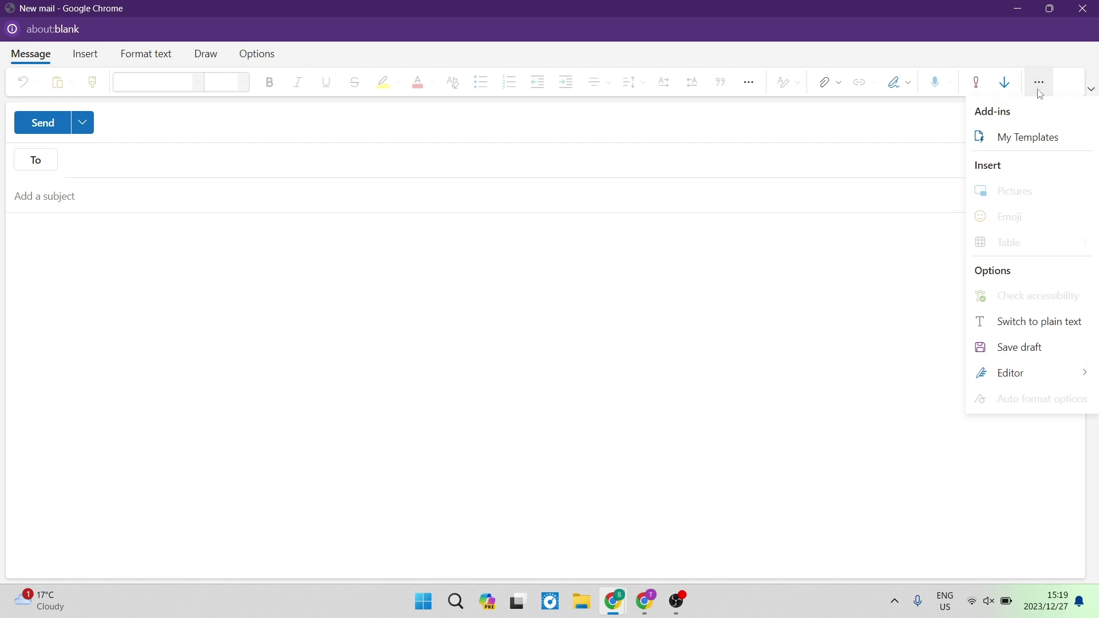
pyautogui.click(1028, 138)
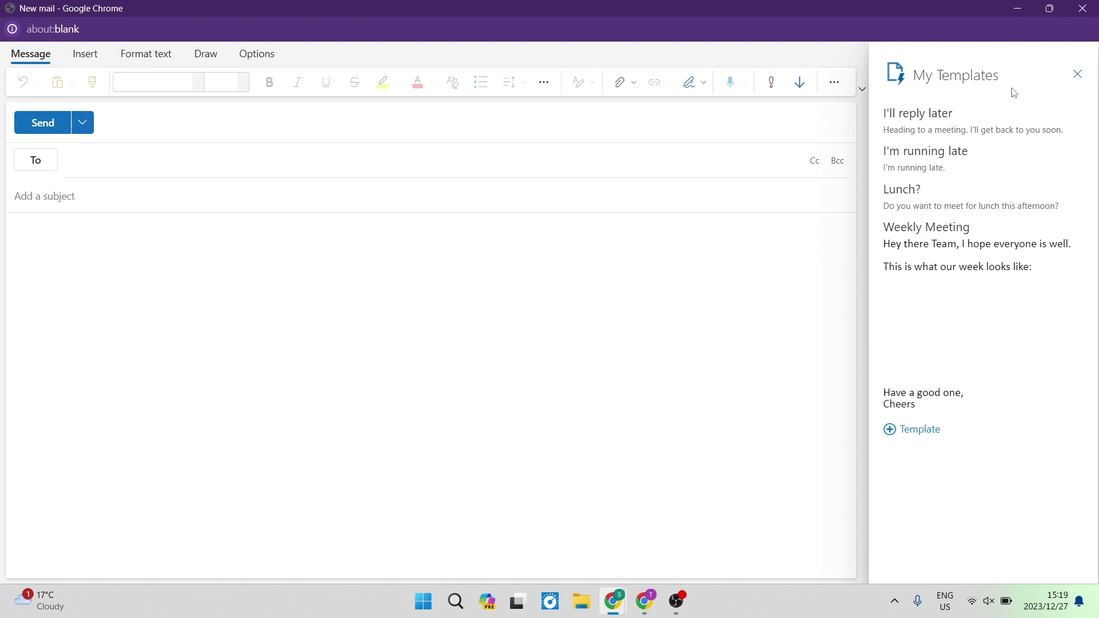
# Step: Start another new template with + Template in the My Templates pane
pyautogui.moveTo(981, 230)
pyautogui.click(891, 430)
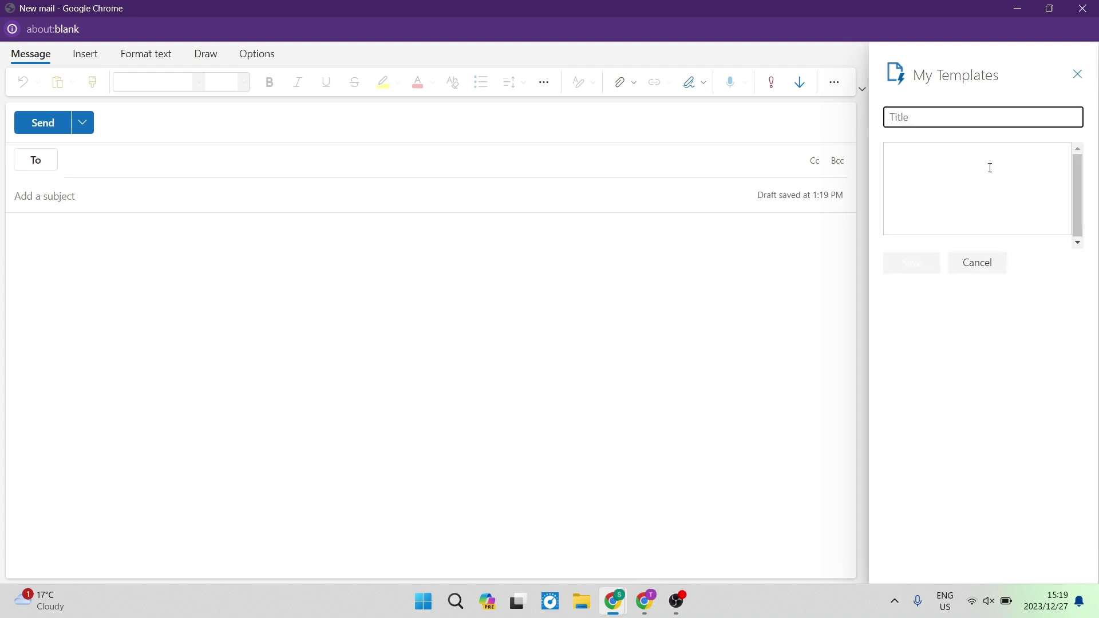